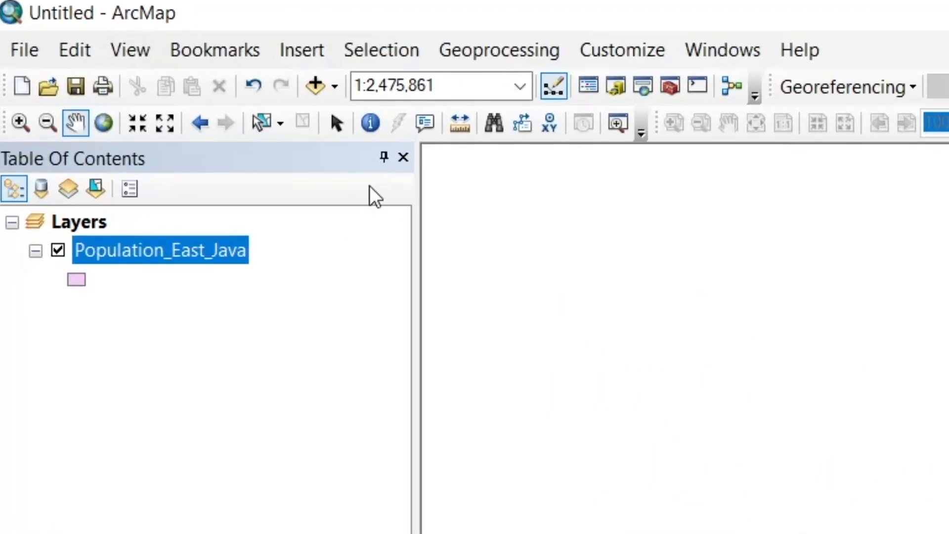
# - Identify the Lamongan district on the map, review its attribute values down to the PD_2020 field, and close the results
pyautogui.click(367, 130)
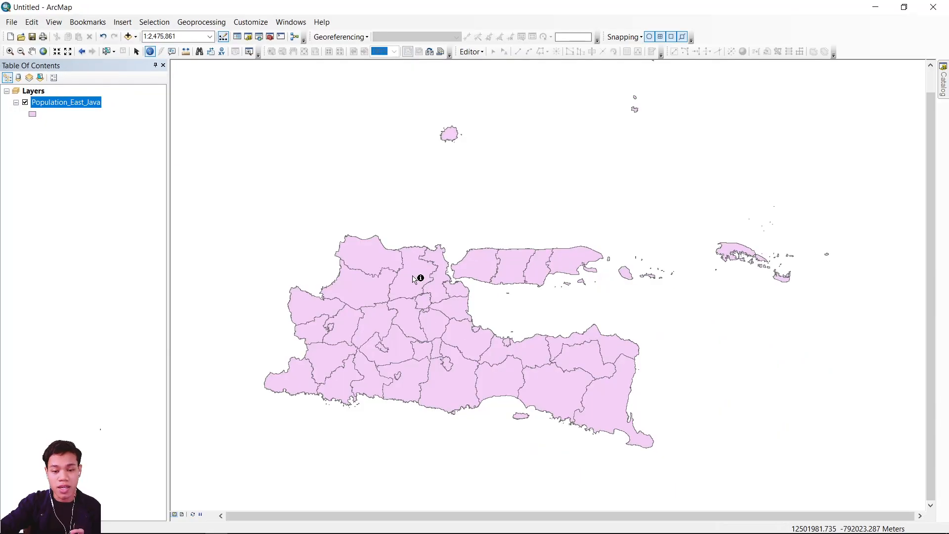
pyautogui.click(420, 275)
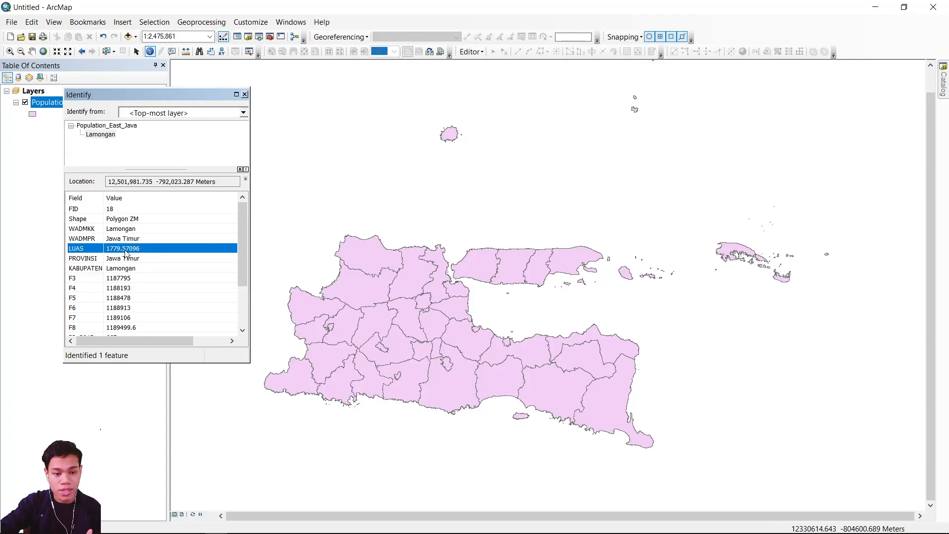
pyautogui.scroll(-2, 139, 281)
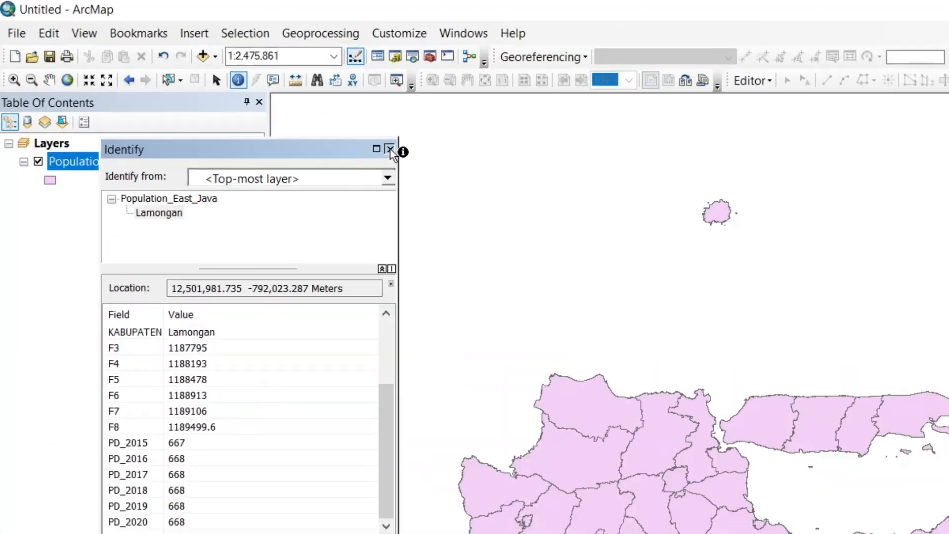
pyautogui.click(245, 94)
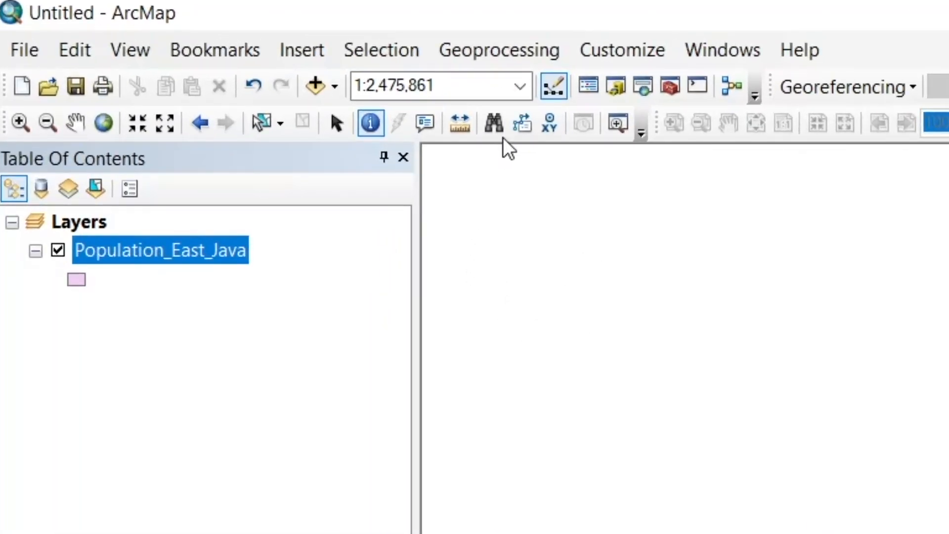
# - Find "Kota Surabaya" in all fields of the Population_East_Java layer, inspect the WADMKK match, and close the search
pyautogui.click(494, 122)
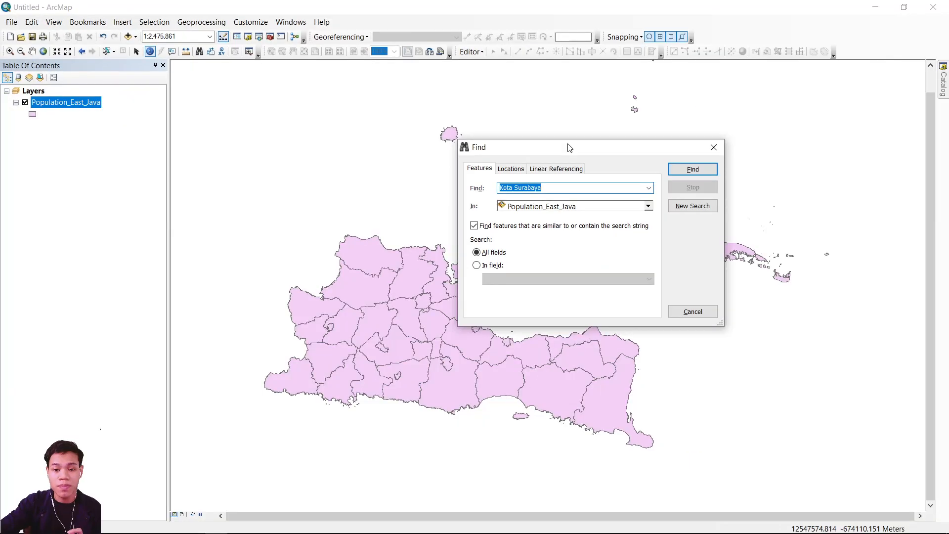
pyautogui.moveTo(569, 147); pyautogui.dragTo(709, 77)
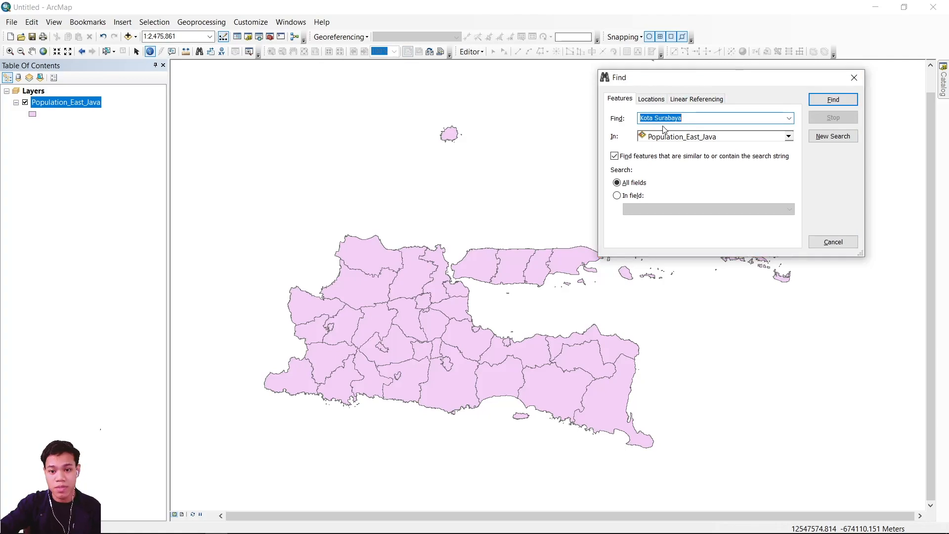
pyautogui.click(833, 99)
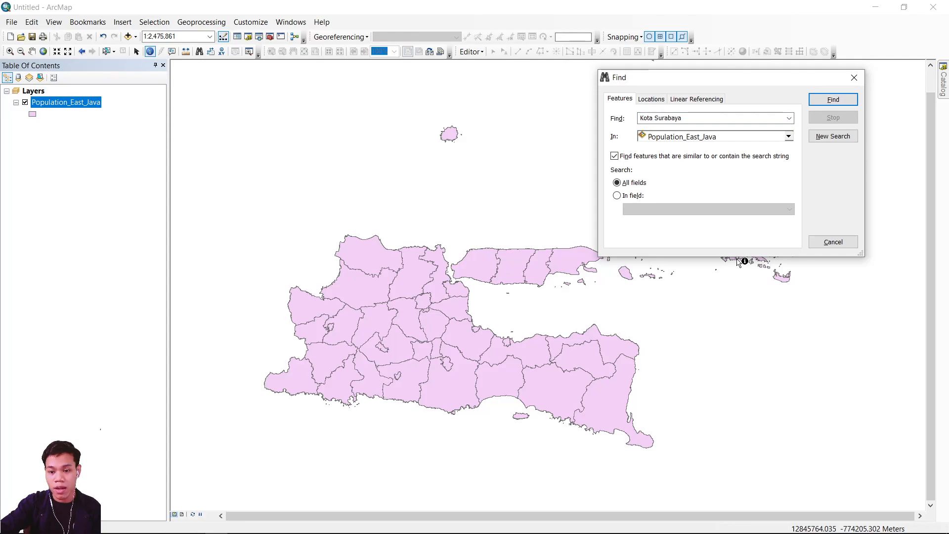
pyautogui.moveTo(736, 256); pyautogui.dragTo(734, 341)
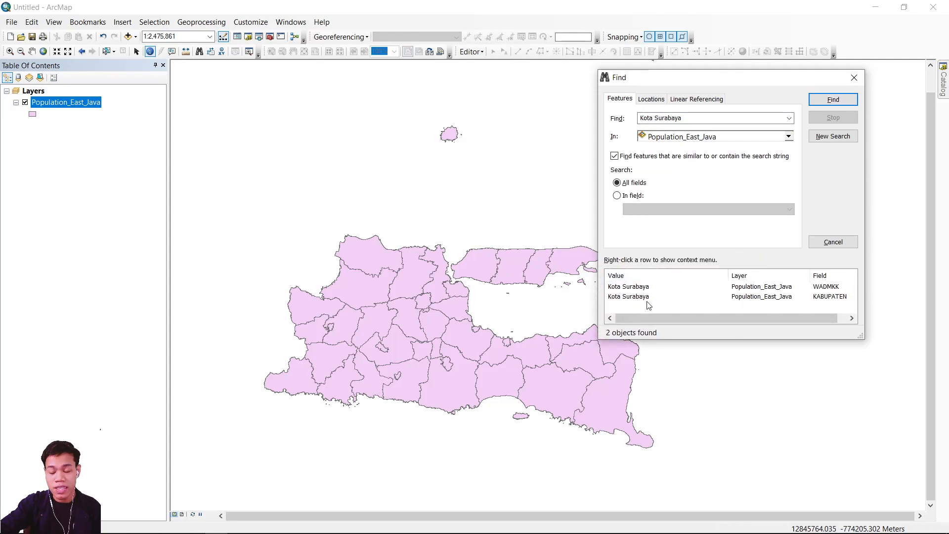
pyautogui.click(643, 288)
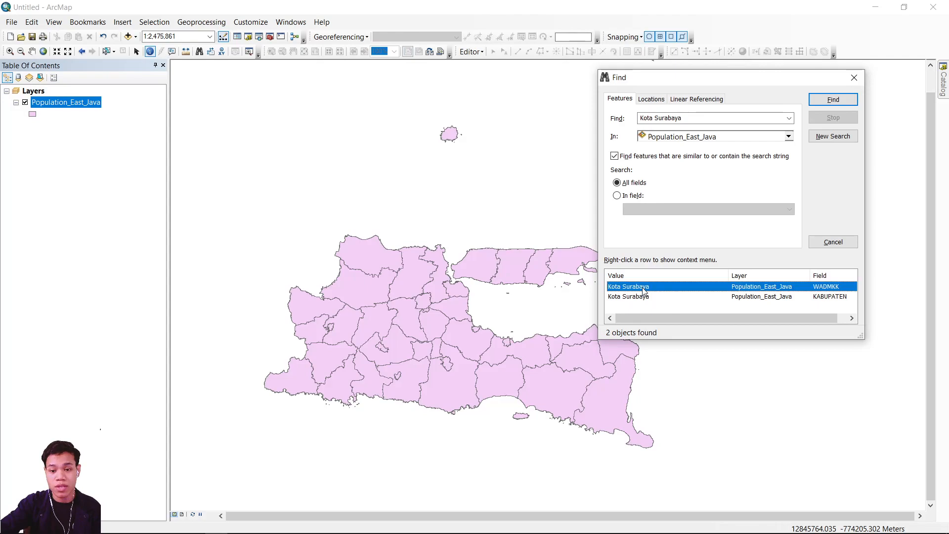
pyautogui.click(854, 78)
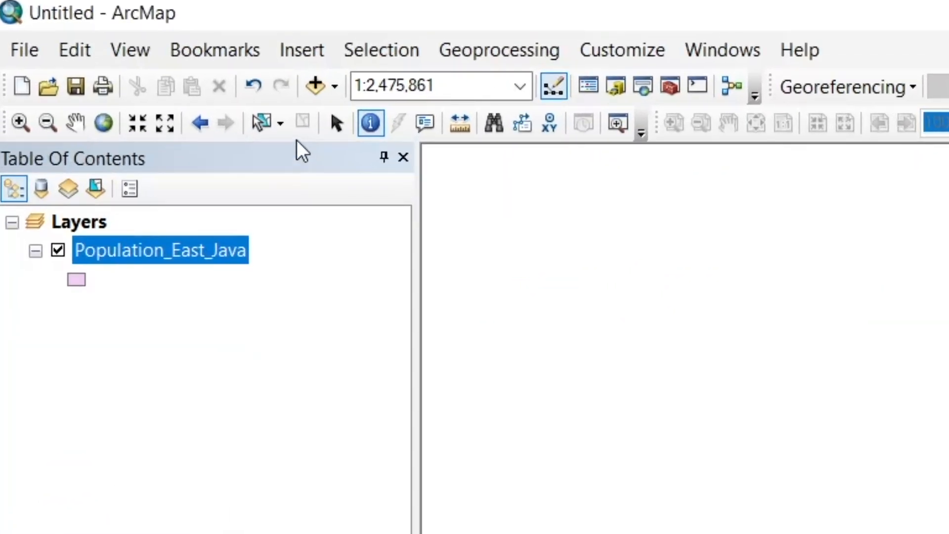
# - Try selecting districts interactively with rectangles drawn over the map, and clear the selected features
pyautogui.click(260, 125)
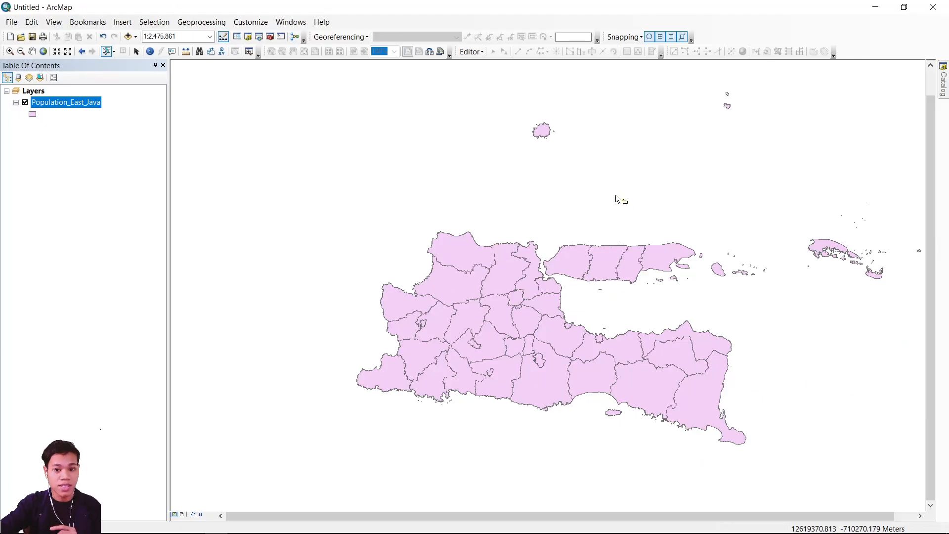
pyautogui.moveTo(618, 193); pyautogui.dragTo(540, 277)
pyautogui.moveTo(626, 298); pyautogui.dragTo(563, 318)
pyautogui.moveTo(756, 343); pyautogui.dragTo(661, 396)
pyautogui.moveTo(618, 429); pyautogui.dragTo(558, 496)
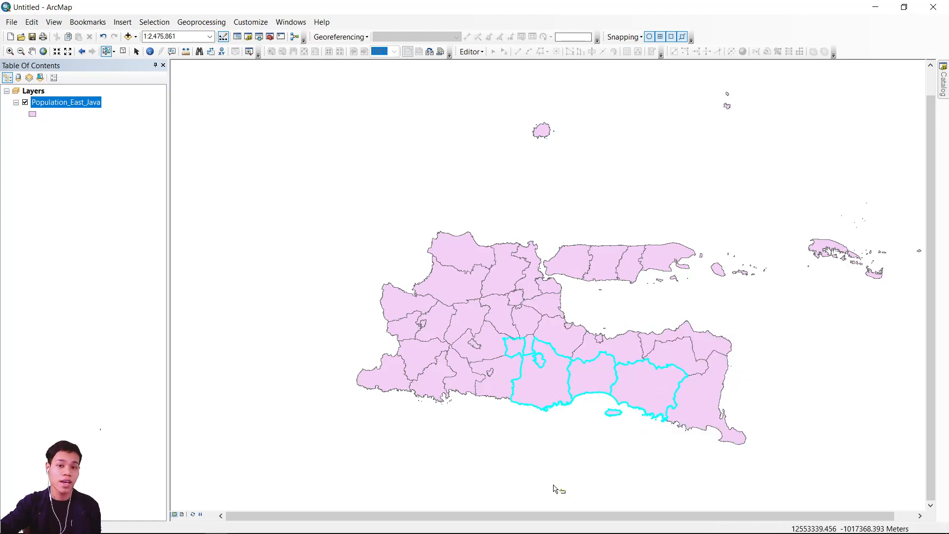
pyautogui.click(122, 50)
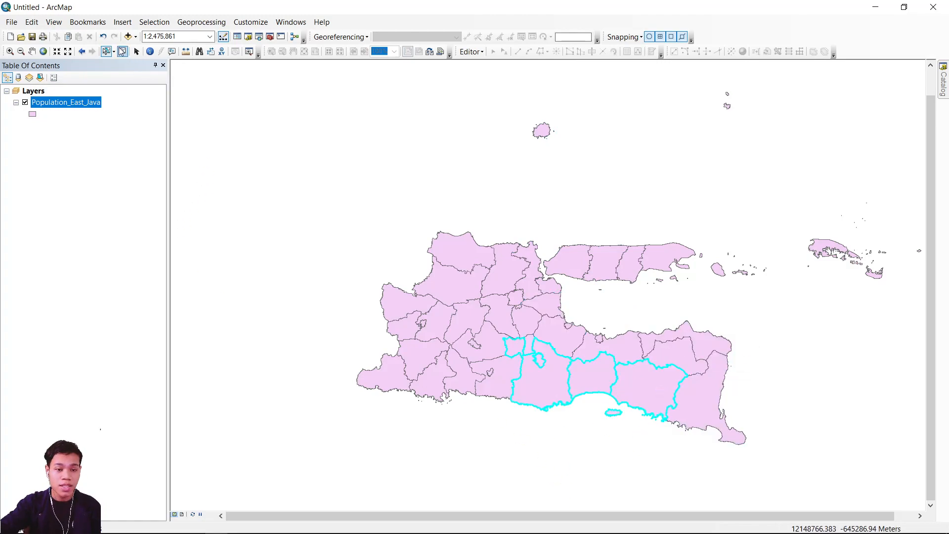
# - Look over the Population_East_Java layer's attribute table and its Select By Attributes option, and close the table
pyautogui.click(168, 22)
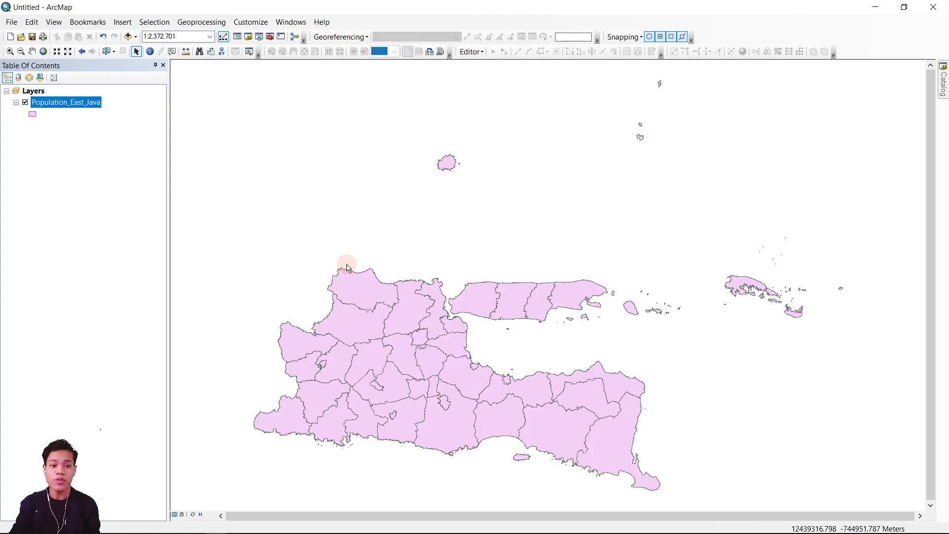
pyautogui.click(154, 22)
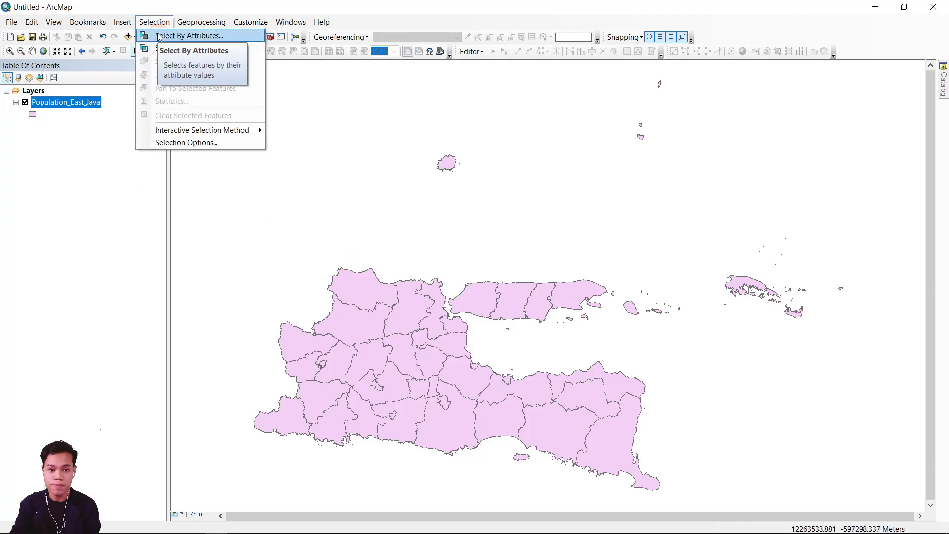
pyautogui.rightClick(69, 103)
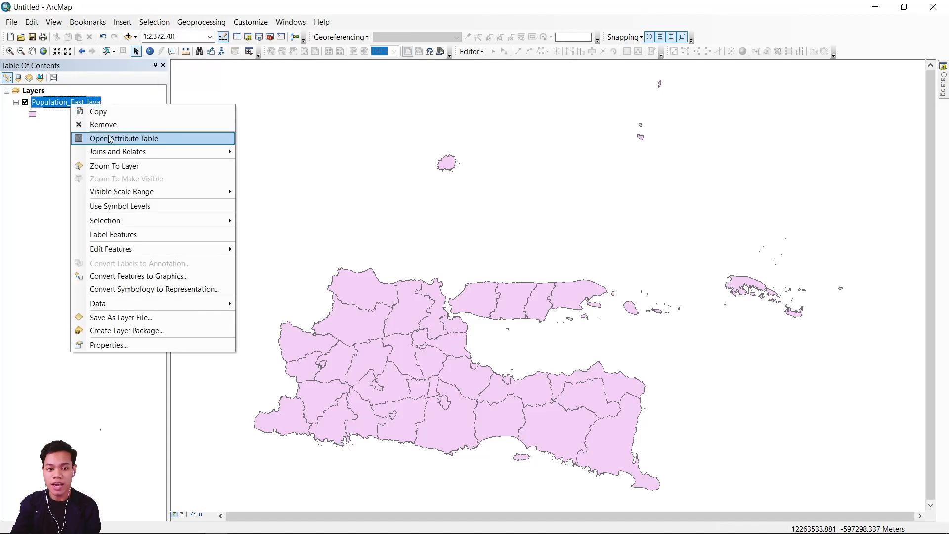
pyautogui.click(127, 137)
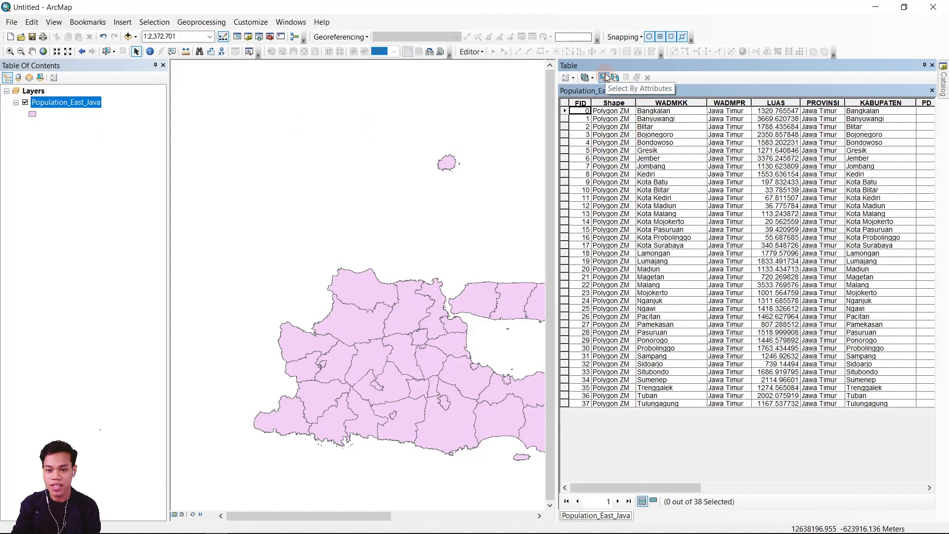
pyautogui.click(932, 66)
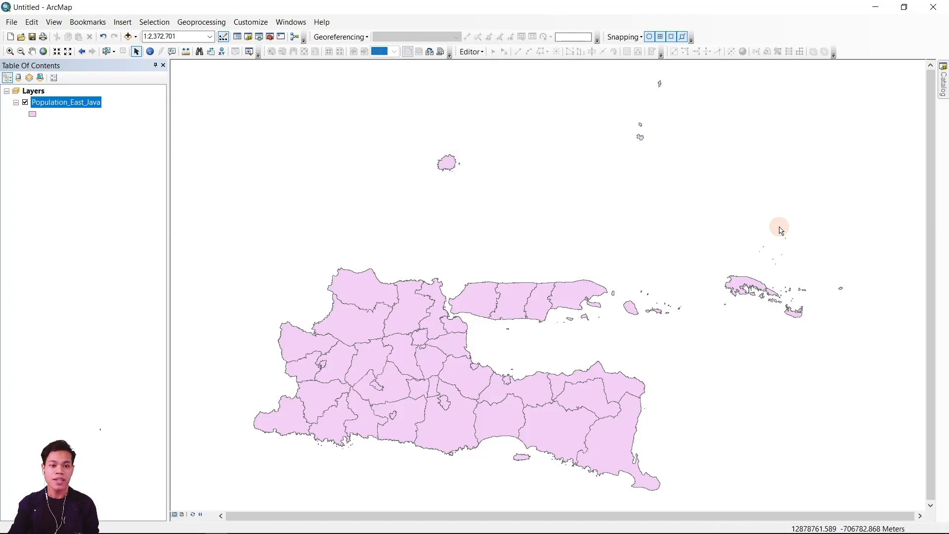
# - Start a Select By Attributes query on the Population_East_Java layer with the condition "LUAS" <1000
pyautogui.click(154, 22)
pyautogui.click(187, 36)
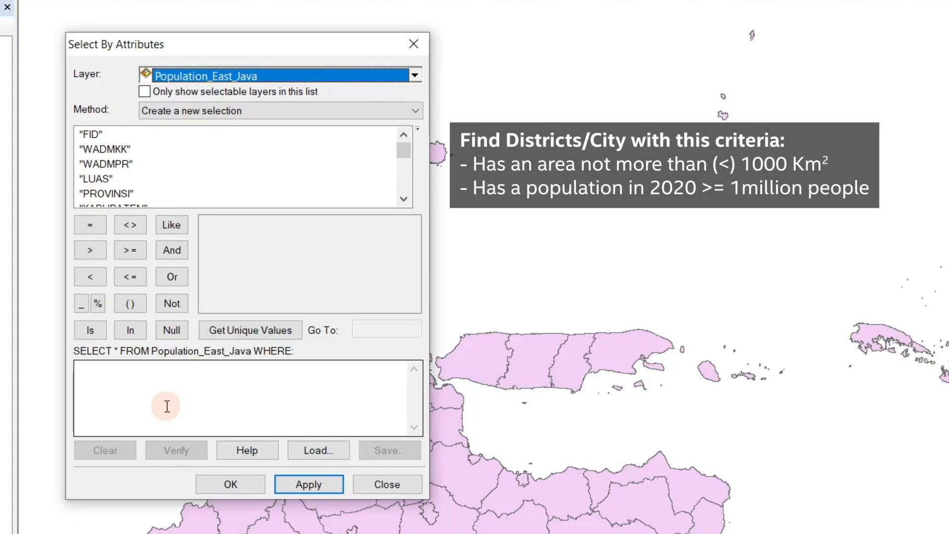
pyautogui.doubleClick(91, 177)
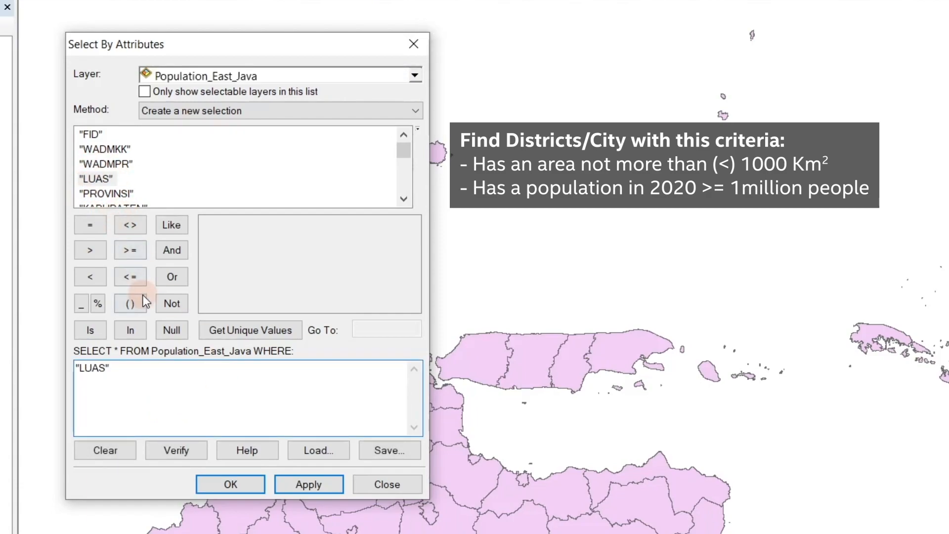
pyautogui.click(97, 275)
pyautogui.write('1000')
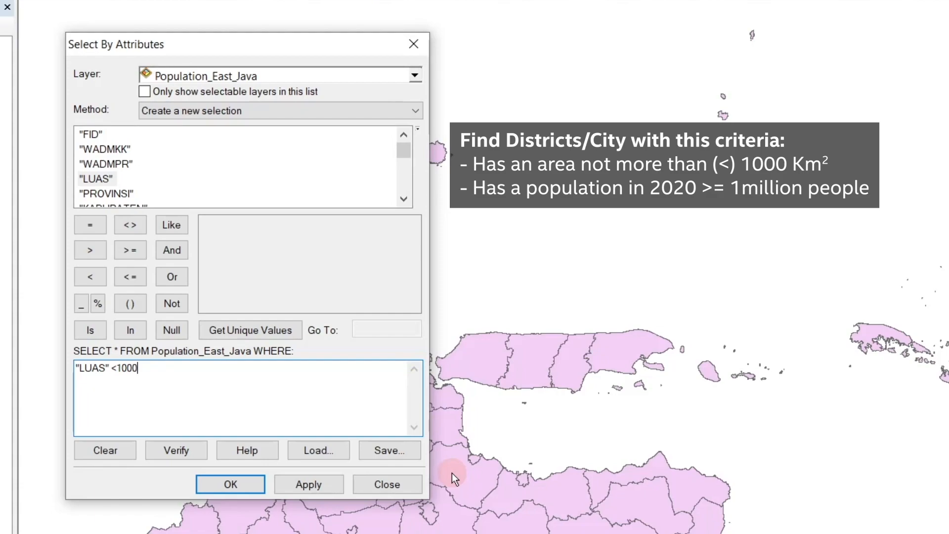
# - Extend the selection query with the condition AND "2020" >=1000000
pyautogui.scroll(-5, 237, 168)
pyautogui.click(177, 248)
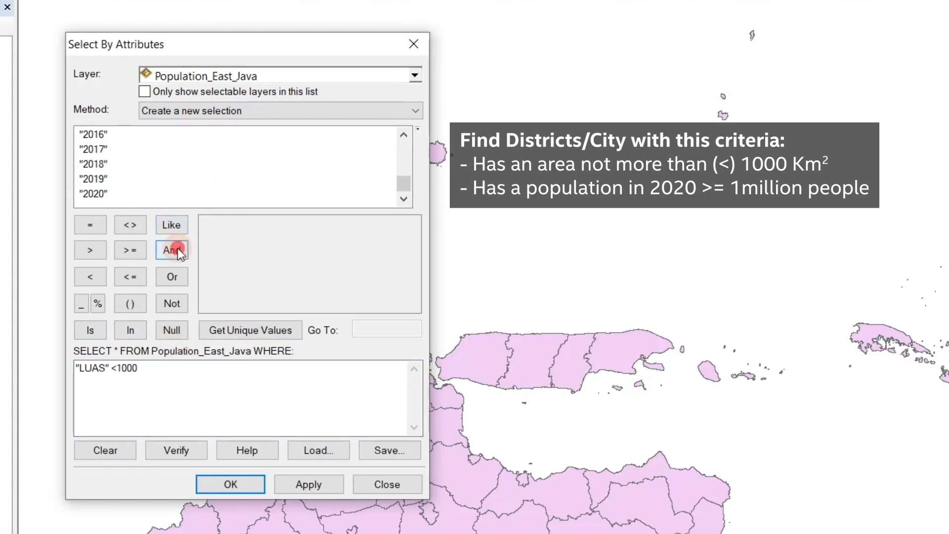
pyautogui.doubleClick(93, 193)
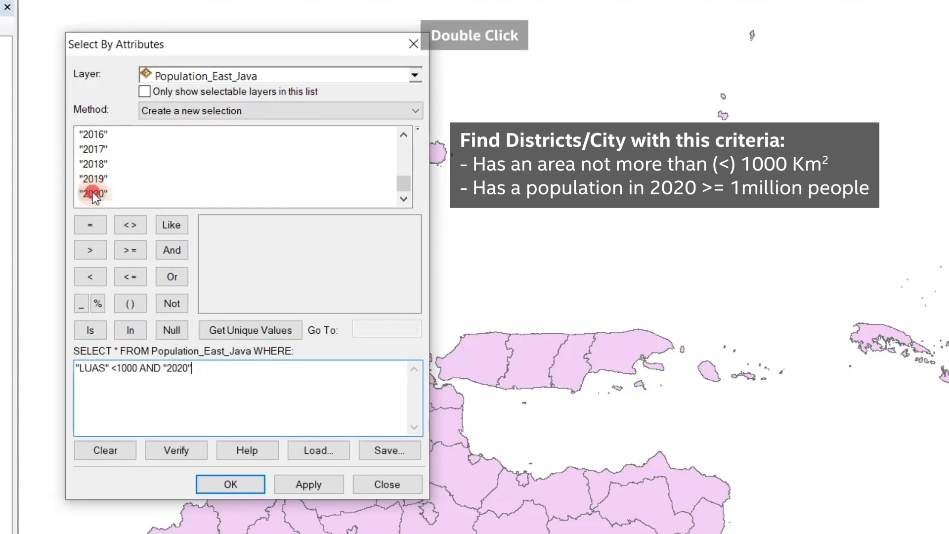
pyautogui.click(118, 256)
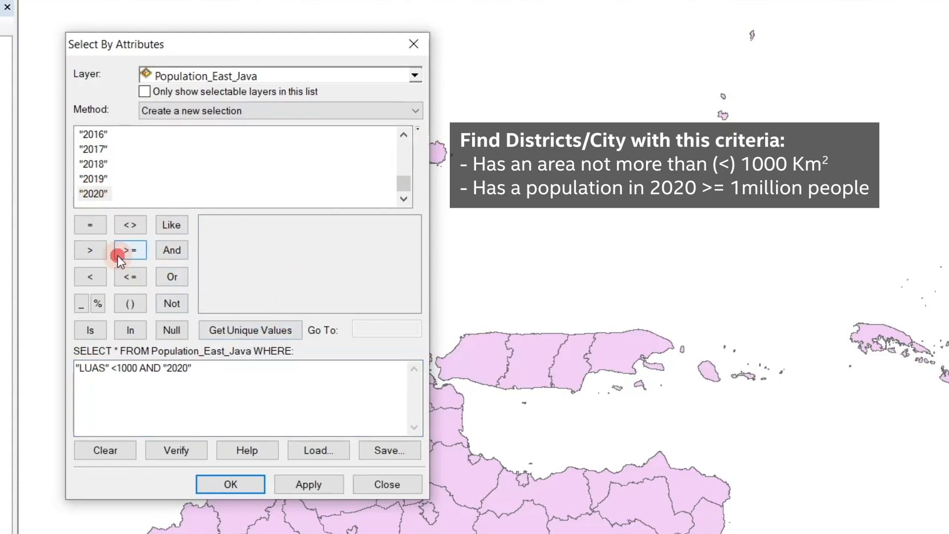
pyautogui.write('1000')
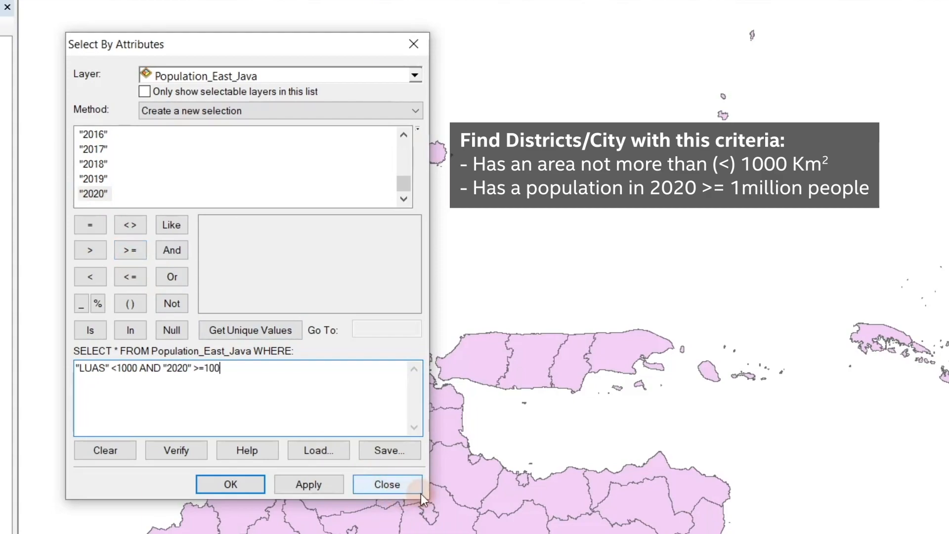
pyautogui.write('000')
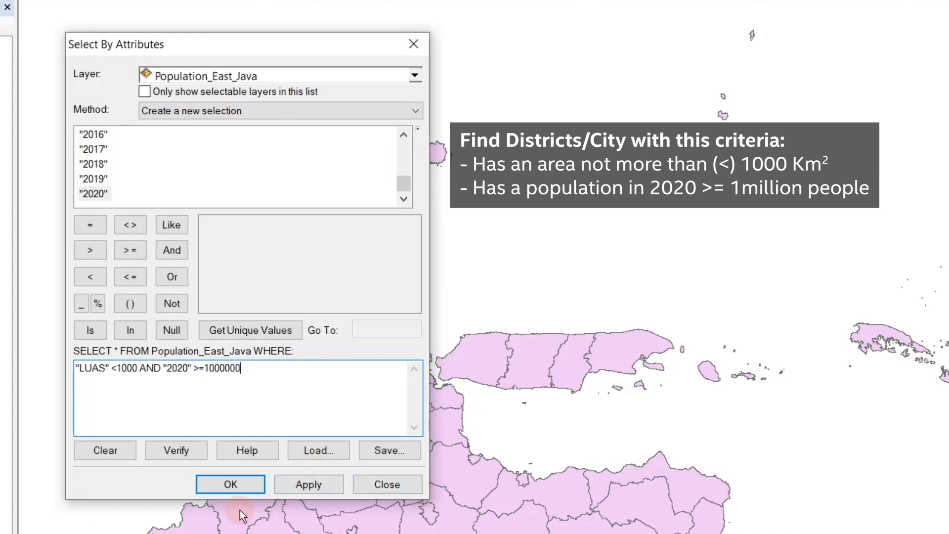
# - Run the attribute selection and open the Population_East_Java attribute table to review the selected districts
pyautogui.click(230, 476)
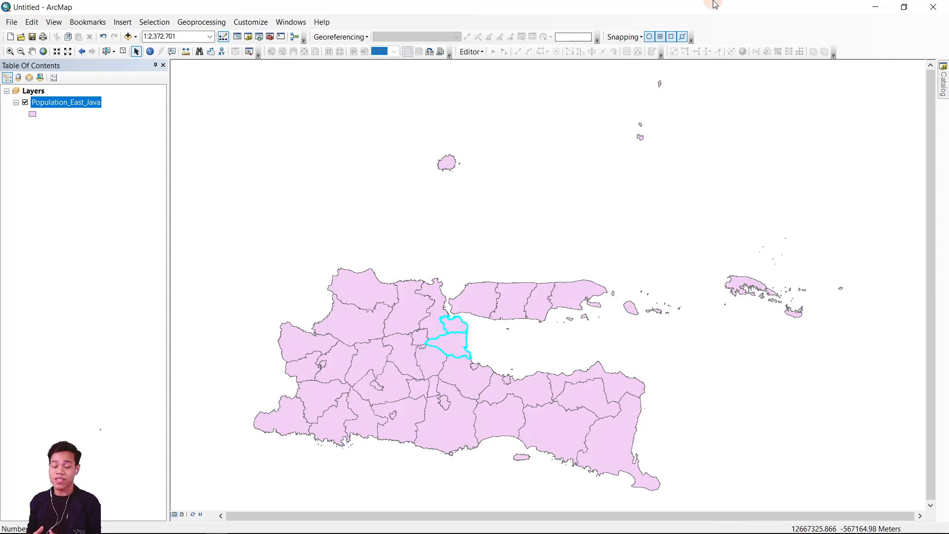
pyautogui.rightClick(66, 103)
pyautogui.click(121, 137)
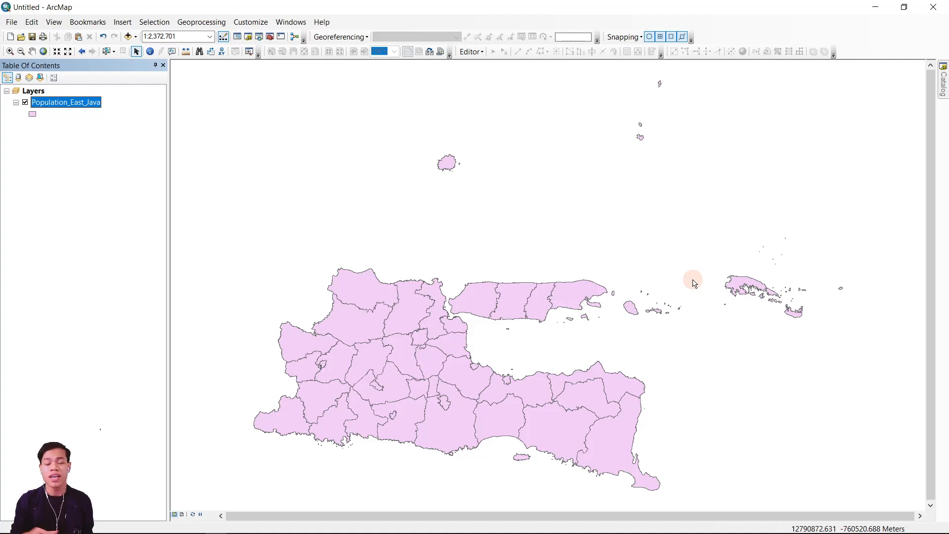
# - Start a definition query for the Population_East_Java layer in the Query Builder with the condition "LUAS" <1000
pyautogui.rightClick(68, 102)
pyautogui.click(105, 346)
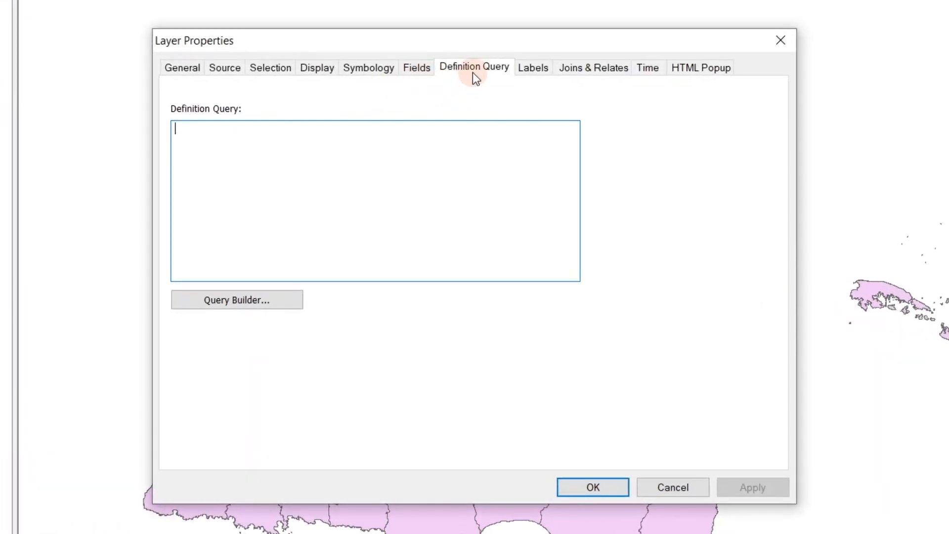
pyautogui.click(230, 300)
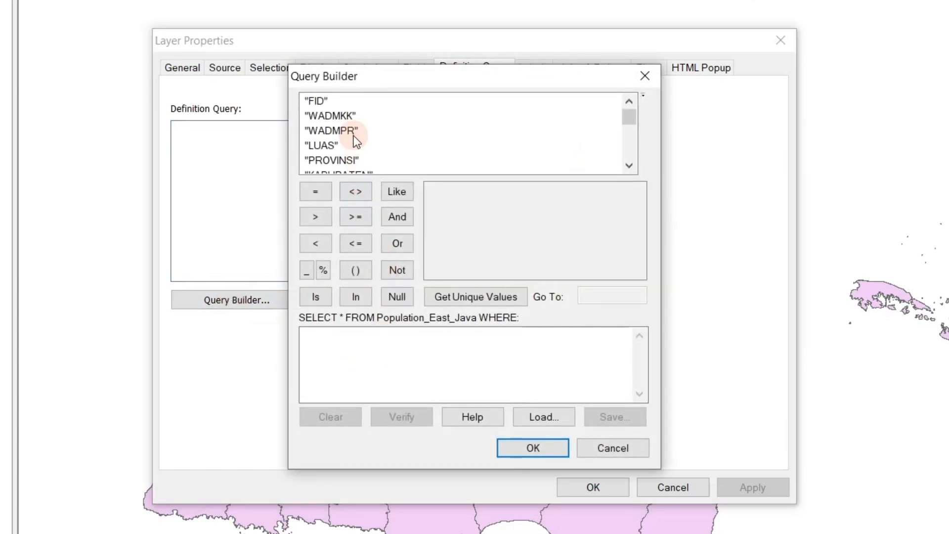
pyautogui.doubleClick(322, 145)
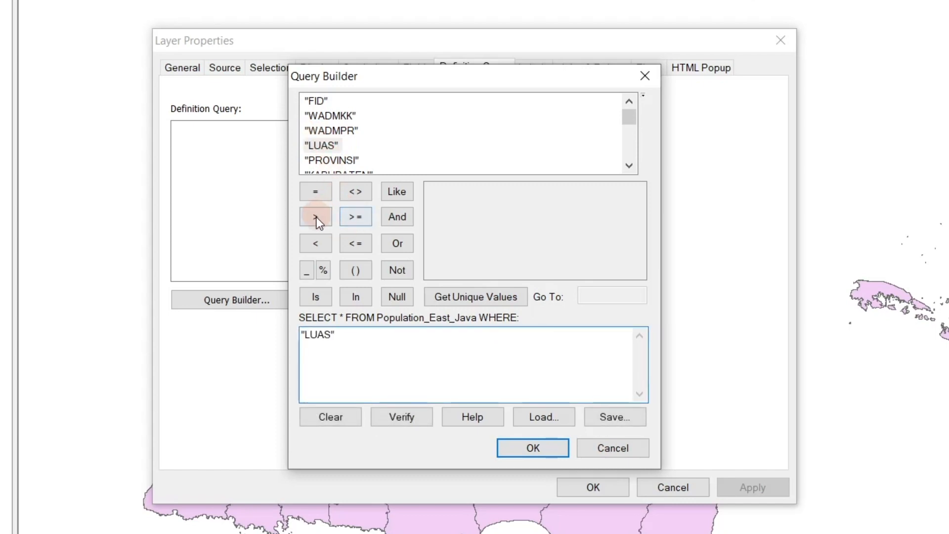
pyautogui.click(315, 243)
pyautogui.write('1000')
# - Add AND "2020" >=1000000 to the definition query and accept the expression
pyautogui.click(392, 214)
pyautogui.scroll(-6, 355, 168)
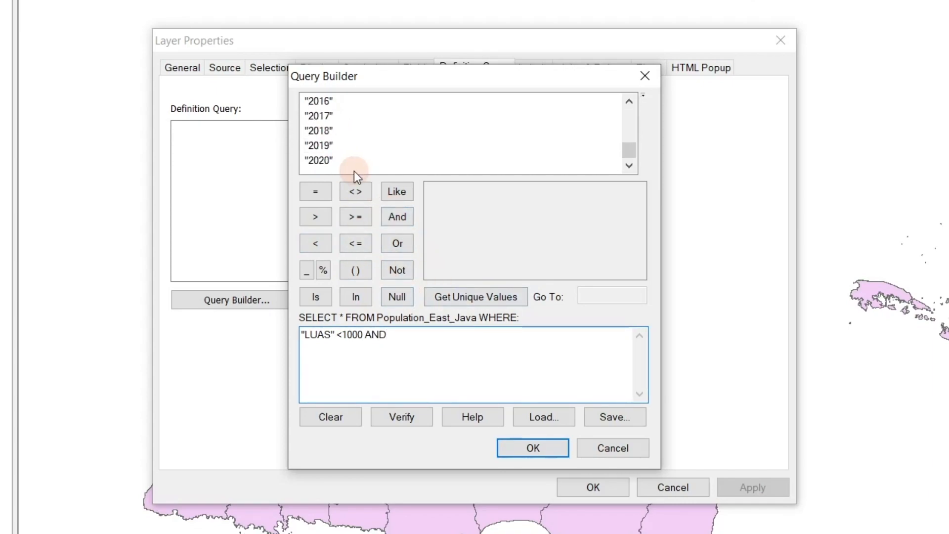
pyautogui.doubleClick(324, 159)
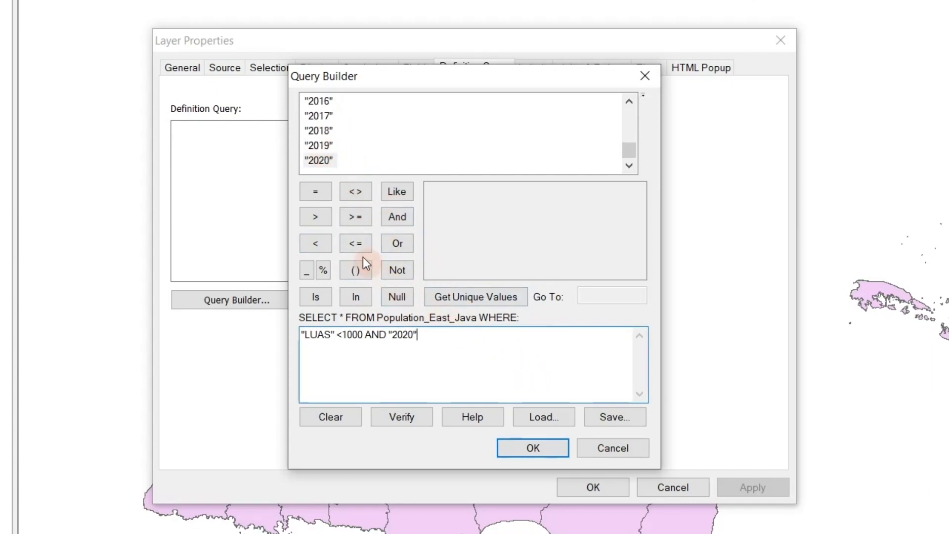
pyautogui.click(356, 222)
pyautogui.write('10')
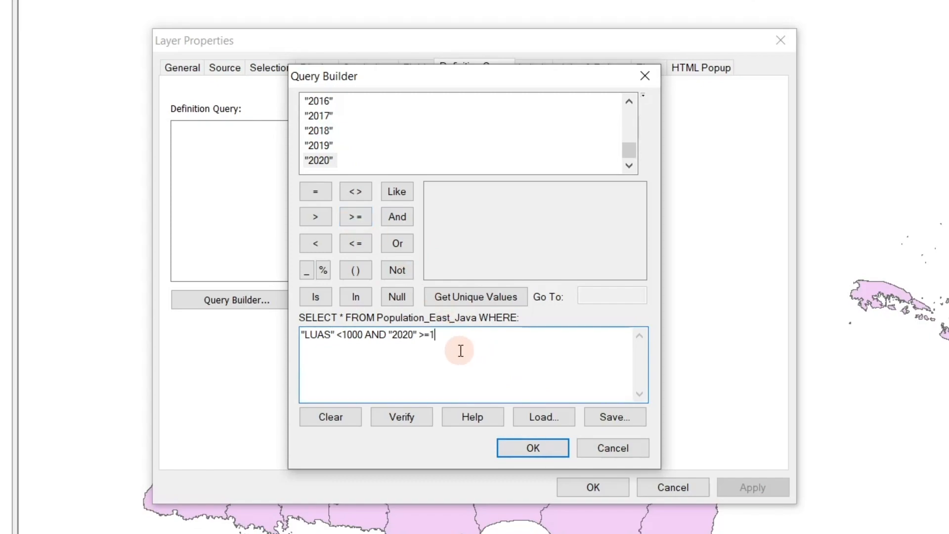
pyautogui.write('00000')
pyautogui.click(533, 448)
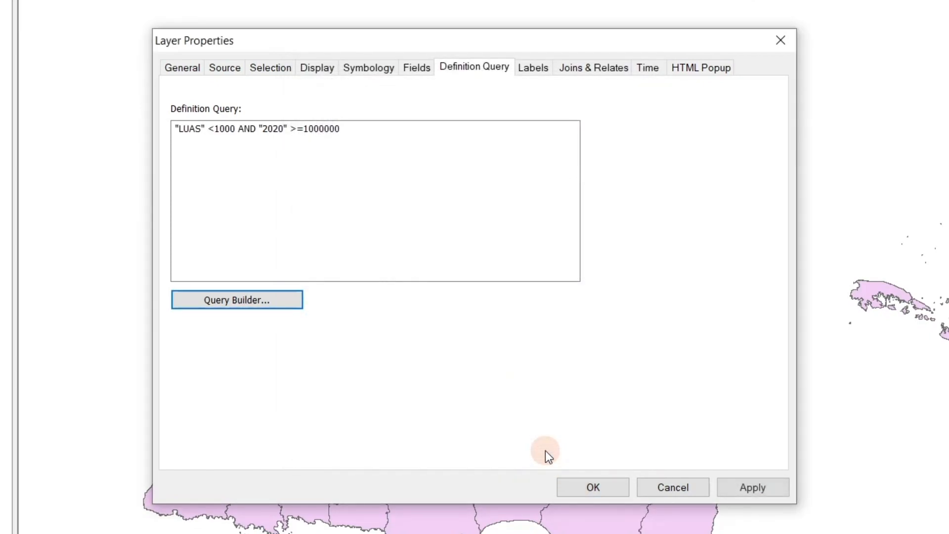
# - Apply the definition query to the Population_East_Java layer and close its layer properties
pyautogui.click(752, 486)
pyautogui.click(601, 492)
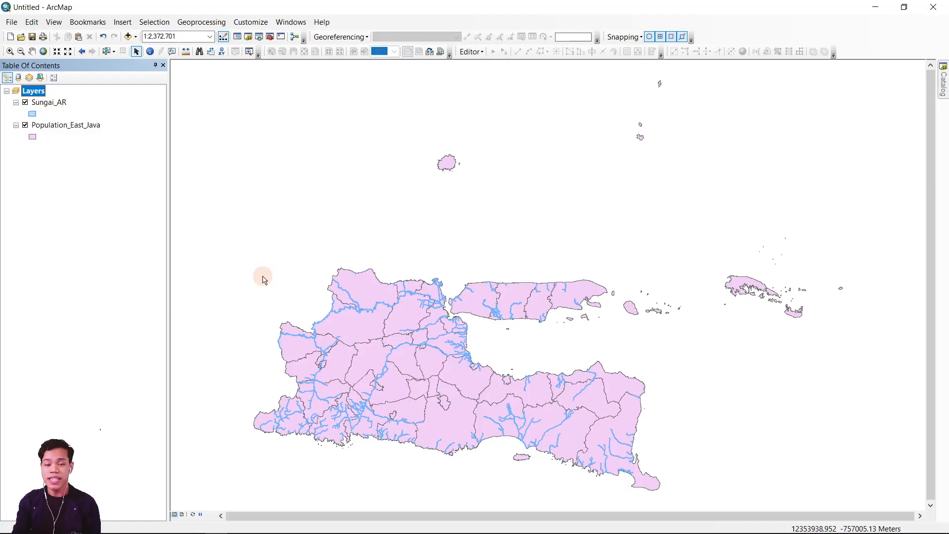
# - Open the Sungai_AR attribute table, highlight the Sungai Bengawan Solo record to locate the river on the map, and clear the selection
pyautogui.click(49, 102)
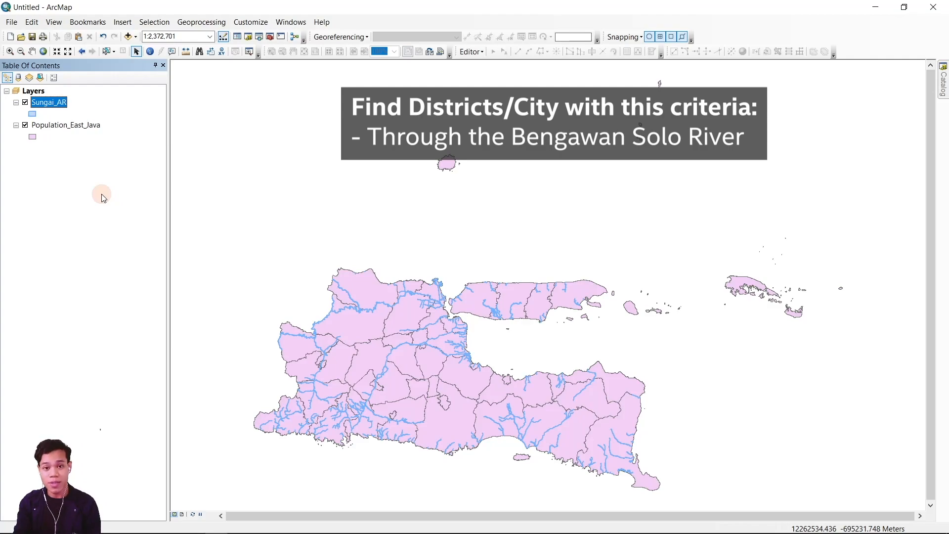
pyautogui.rightClick(61, 103)
pyautogui.click(97, 134)
pyautogui.scroll(-20, 747, 227)
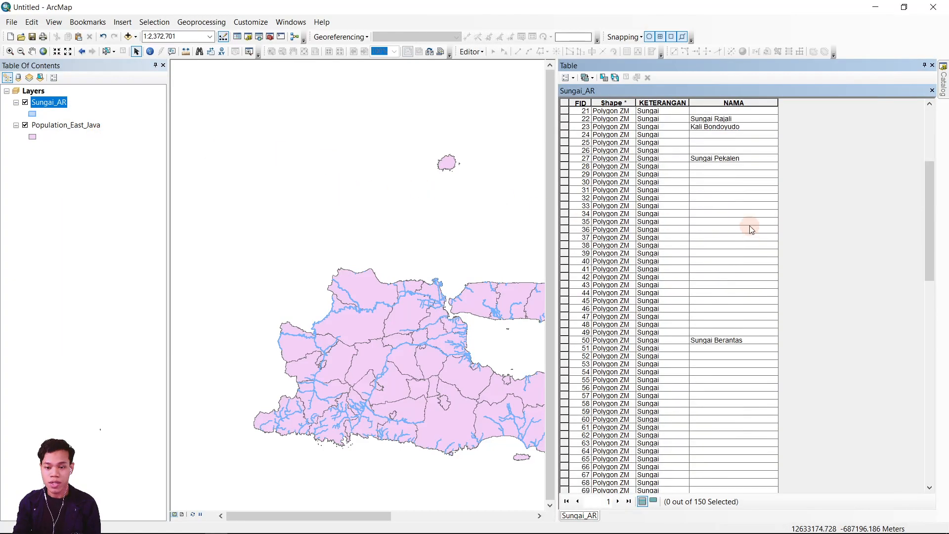
pyautogui.scroll(-9, 733, 232)
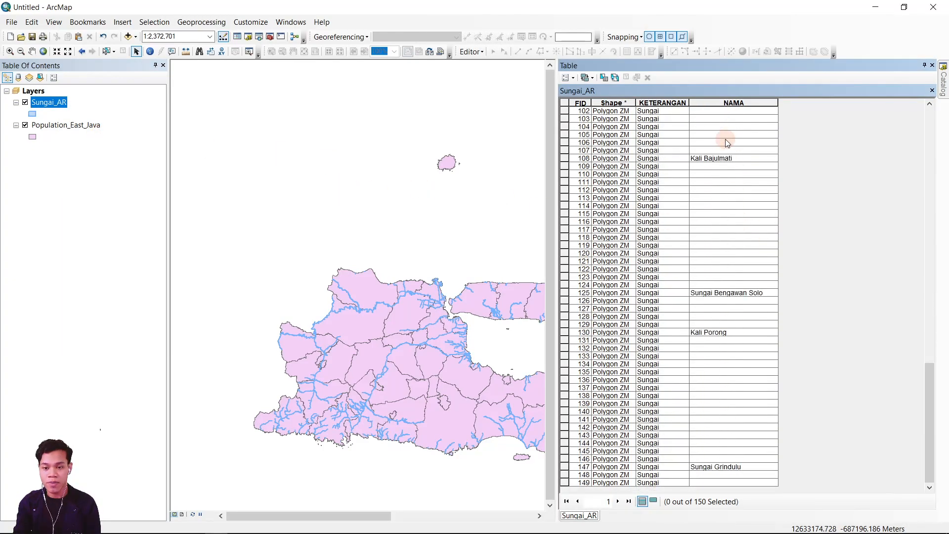
pyautogui.click(564, 293)
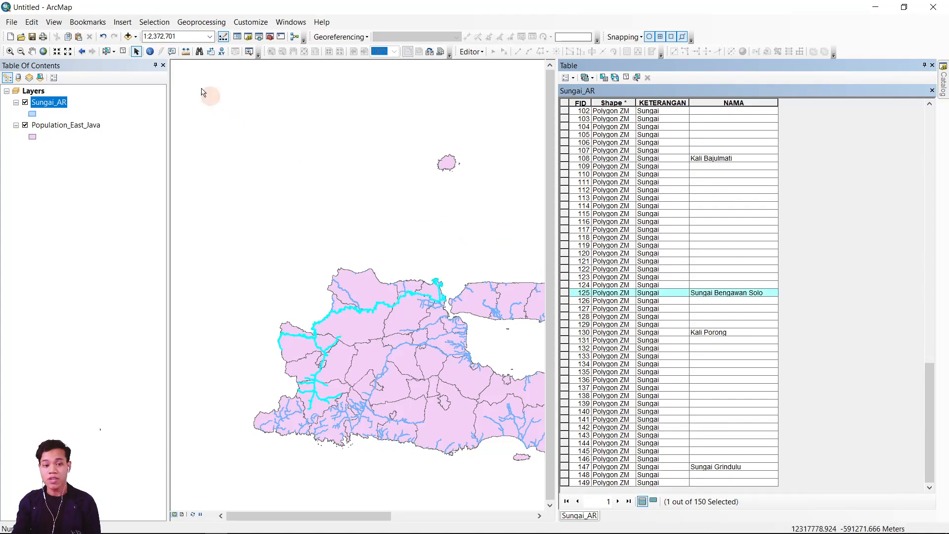
pyautogui.click(123, 51)
# - Start a Select By Attributes query on the Sungai_AR layer with the expression "NAMA" =
pyautogui.click(154, 22)
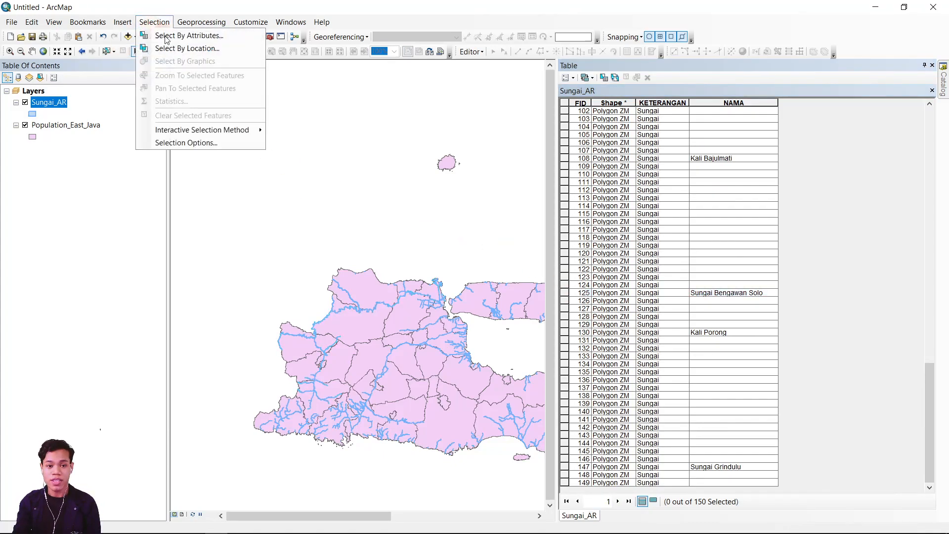
pyautogui.click(163, 34)
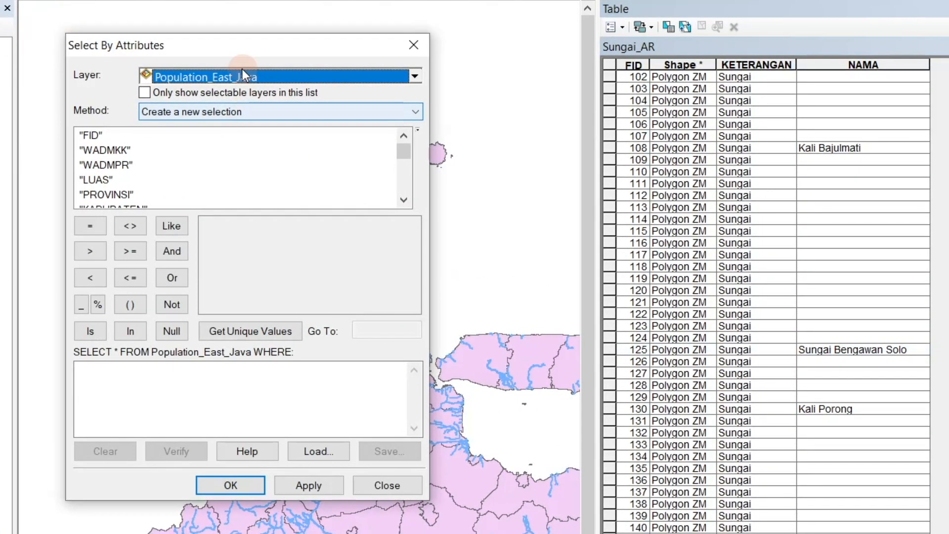
pyautogui.click(242, 69)
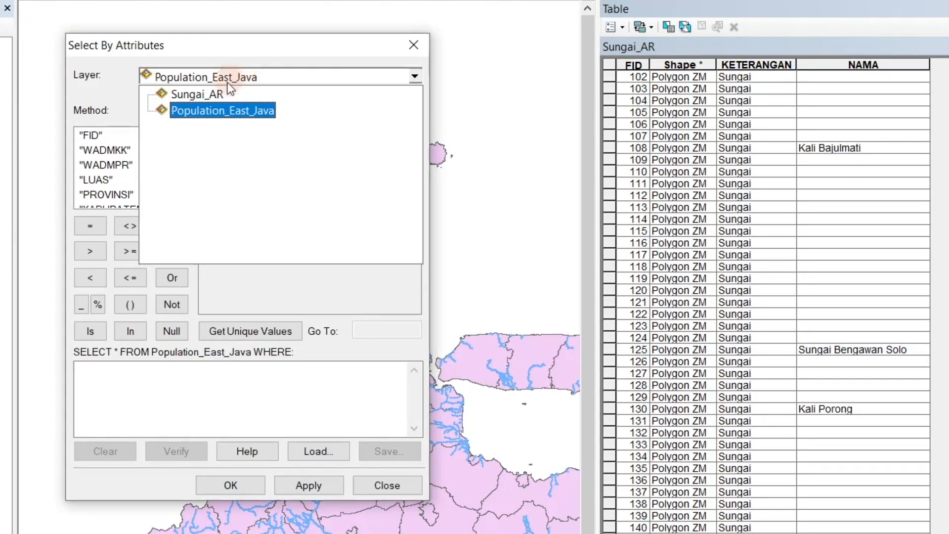
pyautogui.click(220, 87)
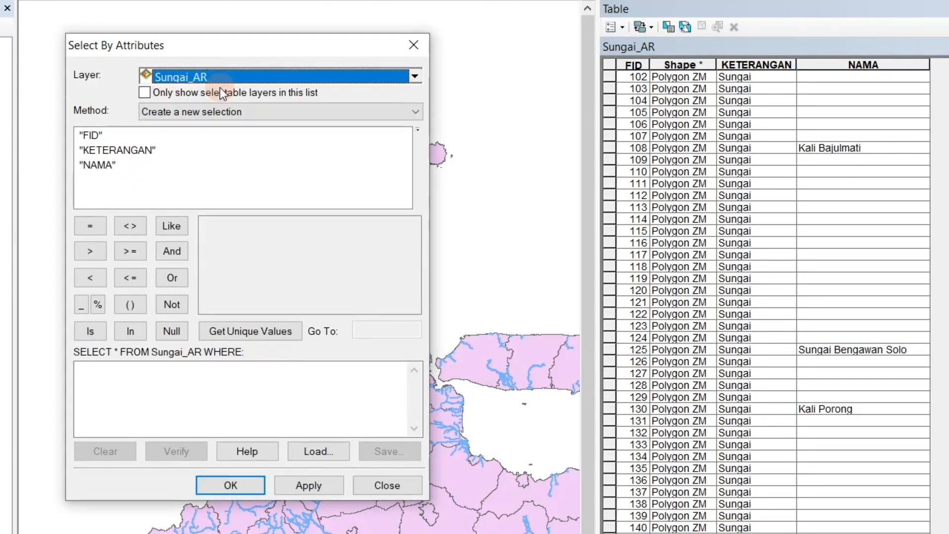
pyautogui.doubleClick(109, 166)
pyautogui.click(91, 225)
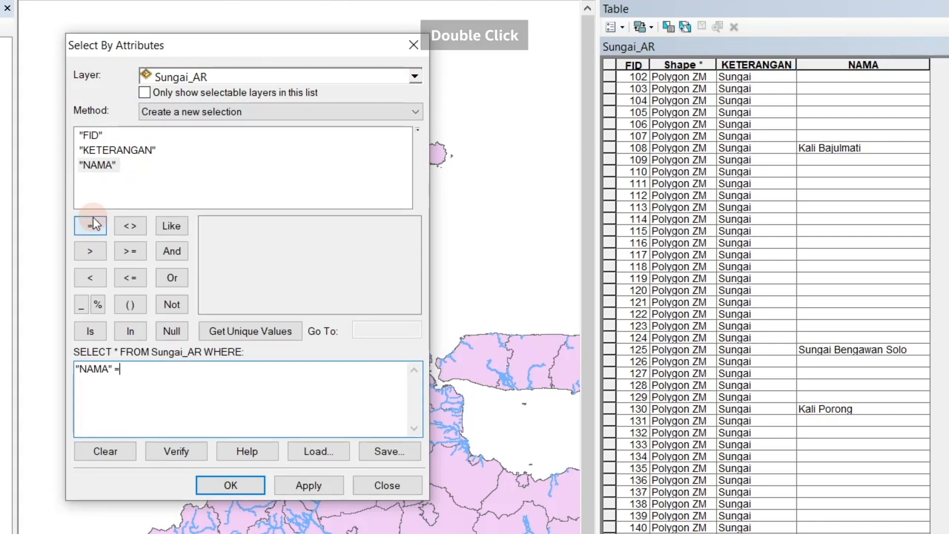
# - Complete the query with the unique value 'Sungai Bengawan Solo', run the selection, and close the attribute table
pyautogui.click(265, 333)
pyautogui.scroll(-5, 277, 290)
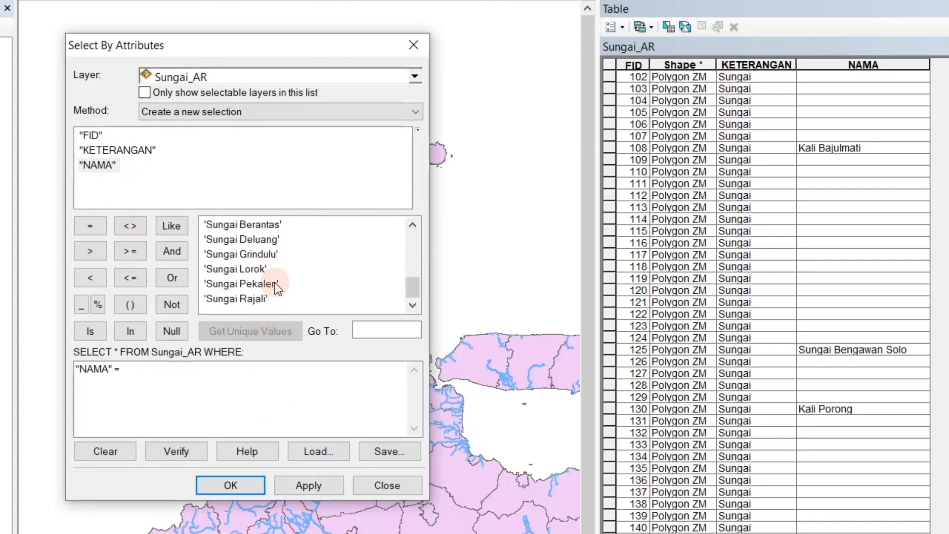
pyautogui.scroll(1, 285, 268)
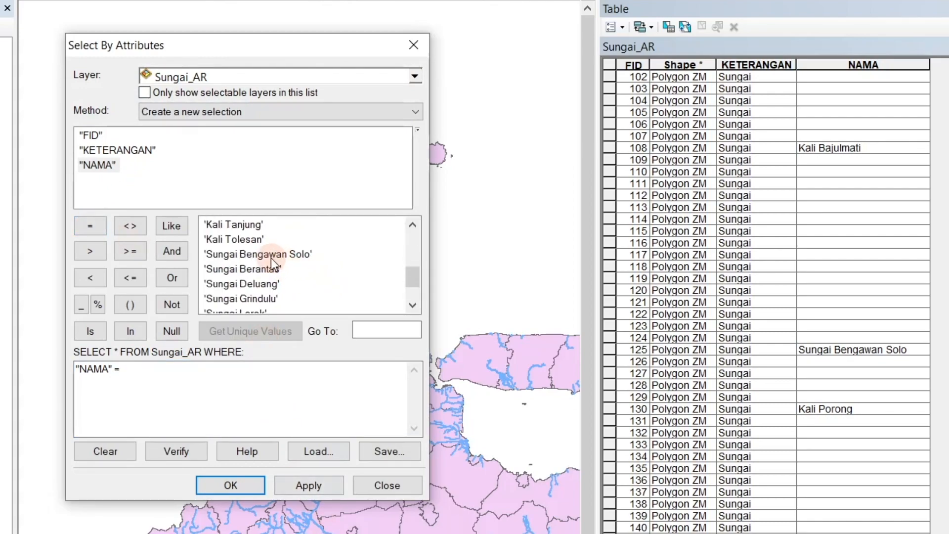
pyautogui.doubleClick(271, 256)
pyautogui.click(218, 487)
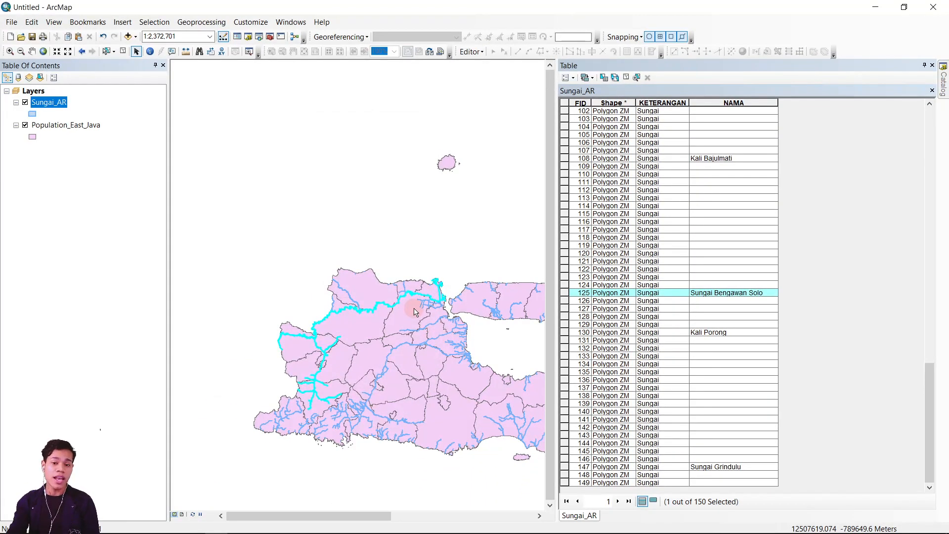
pyautogui.click(932, 65)
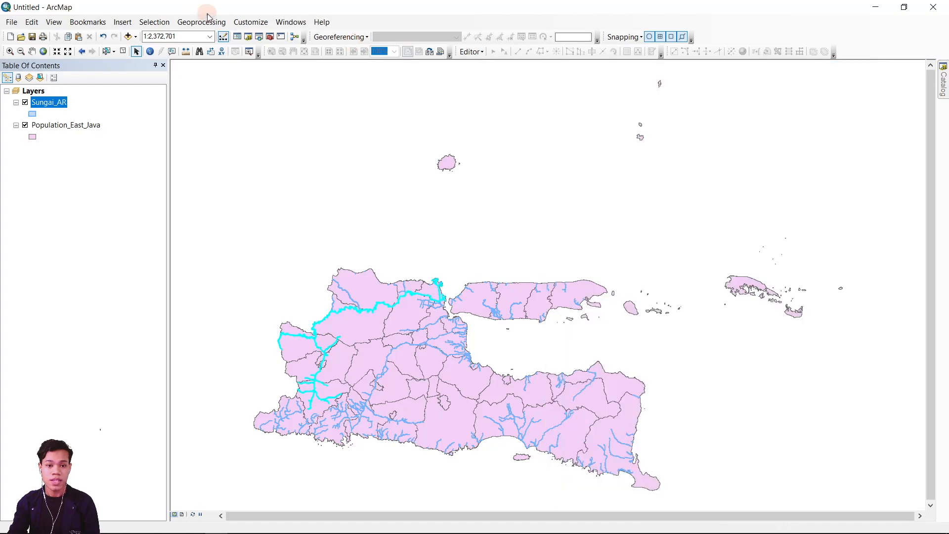
# - Select by location the Population_East_Java features that intersect the selected Sungai_AR feature, using the "select features from" method
pyautogui.click(154, 22)
pyautogui.click(159, 48)
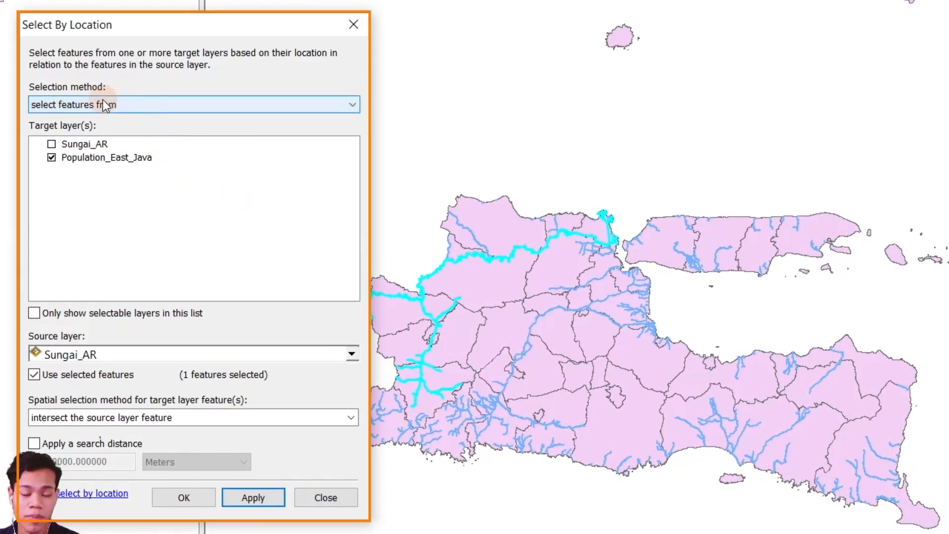
pyautogui.click(103, 180)
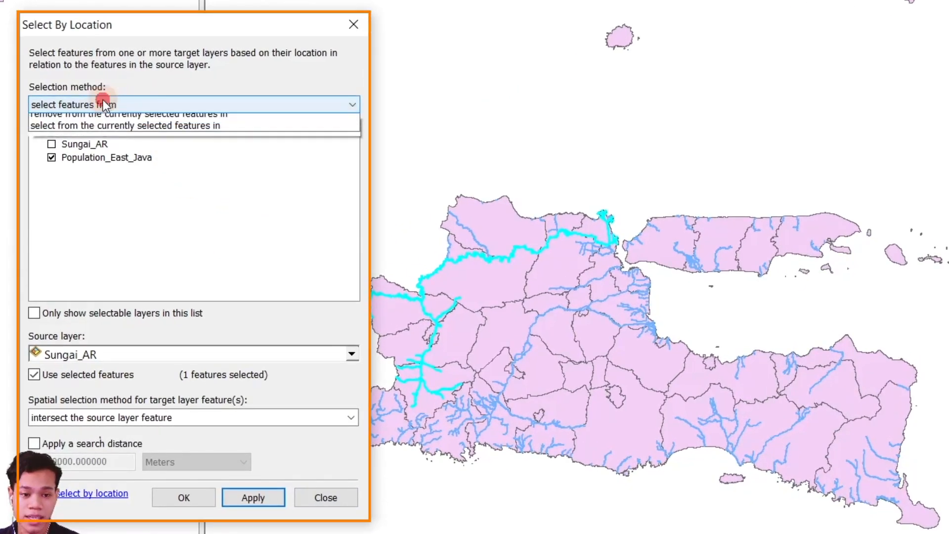
pyautogui.click(104, 120)
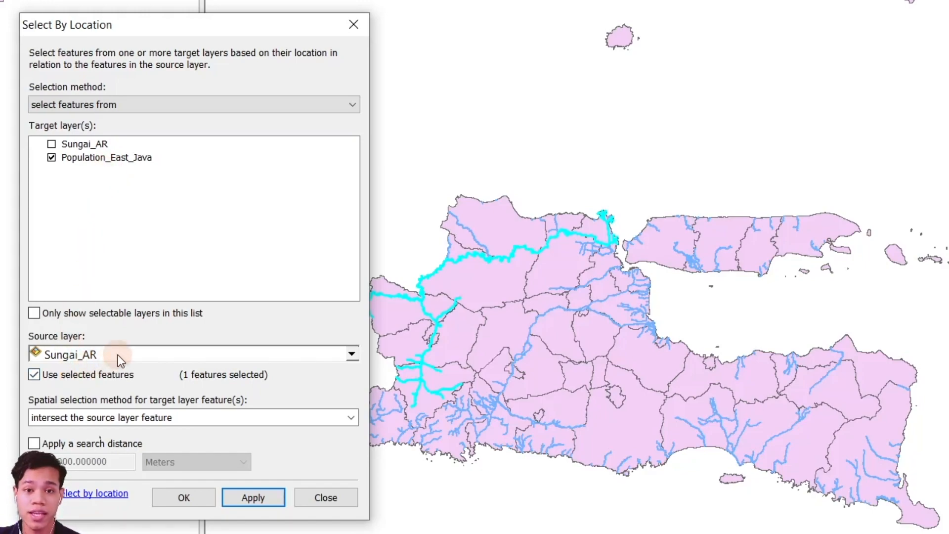
pyautogui.click(82, 357)
pyautogui.click(82, 357)
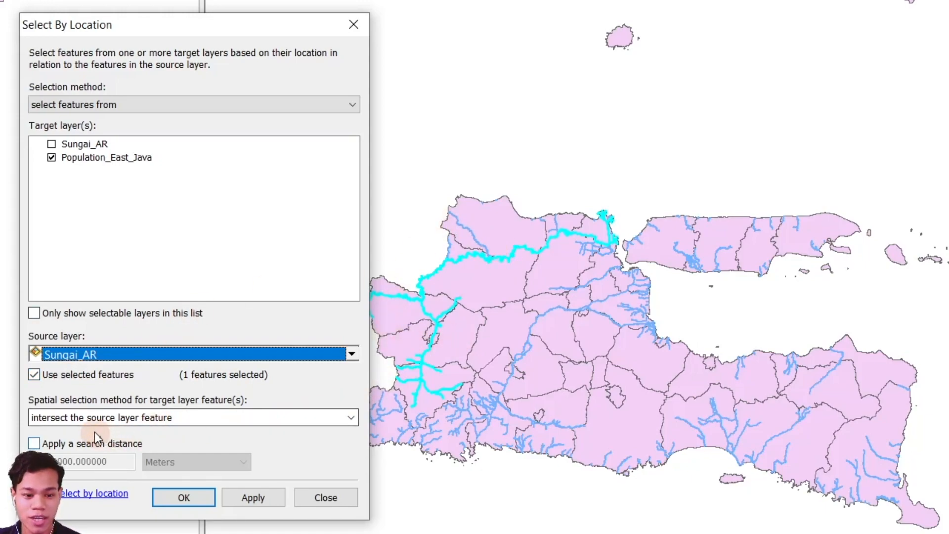
pyautogui.click(84, 417)
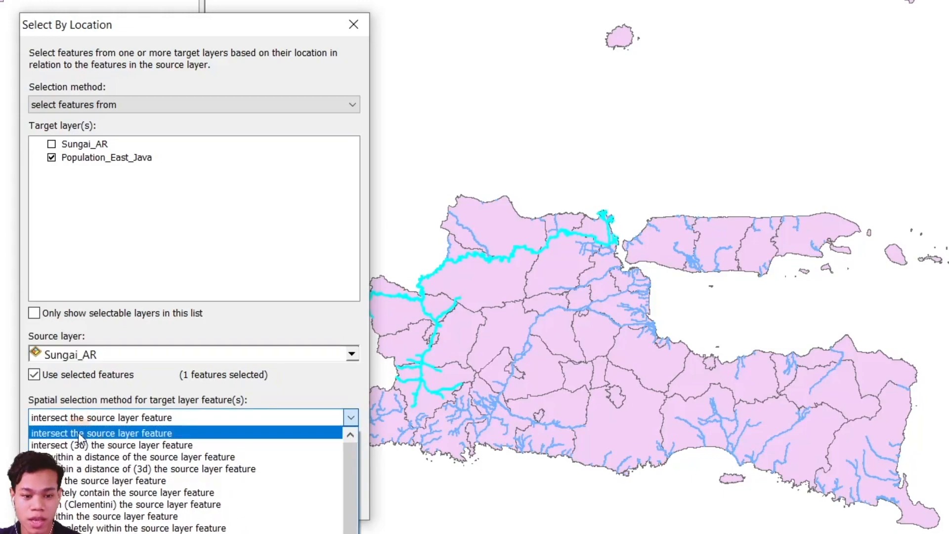
pyautogui.click(77, 432)
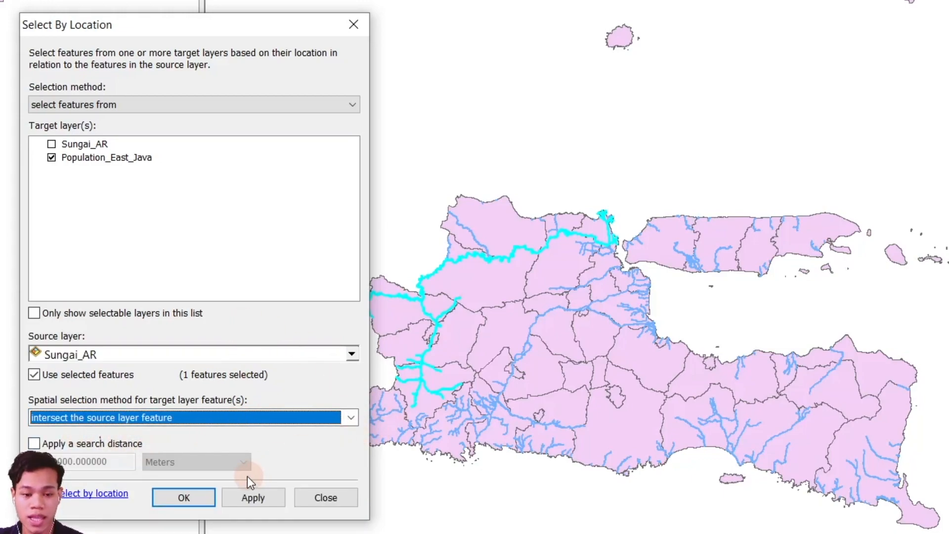
pyautogui.click(185, 500)
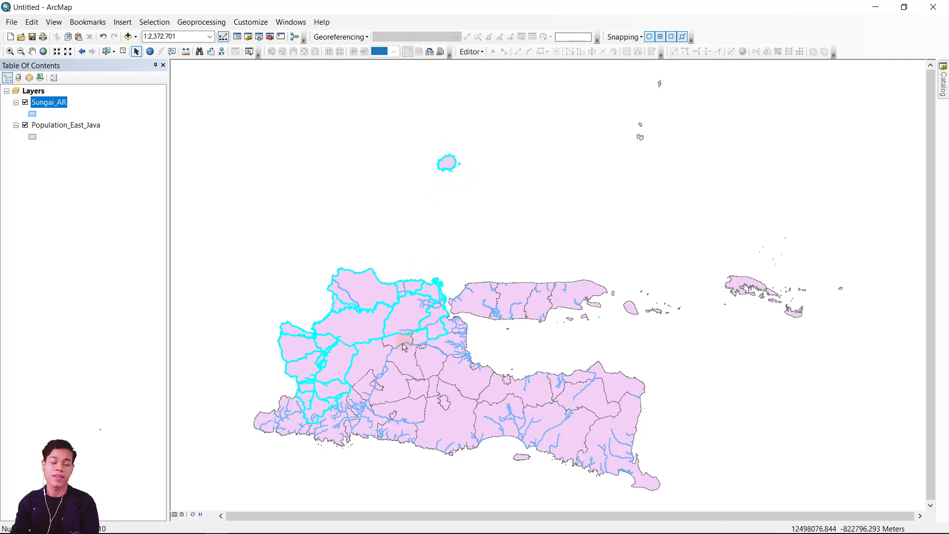
# - Export the selected Population_East_Java features as a shapefile named "DAS Sungai bengawan solo" in the 5 ANALISIS QUERY folder
pyautogui.rightClick(76, 127)
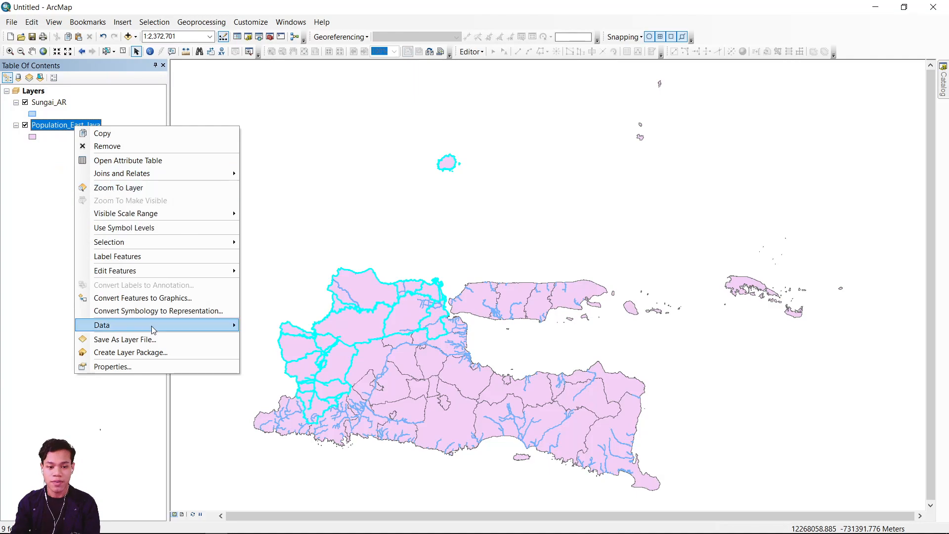
pyautogui.moveTo(152, 328)
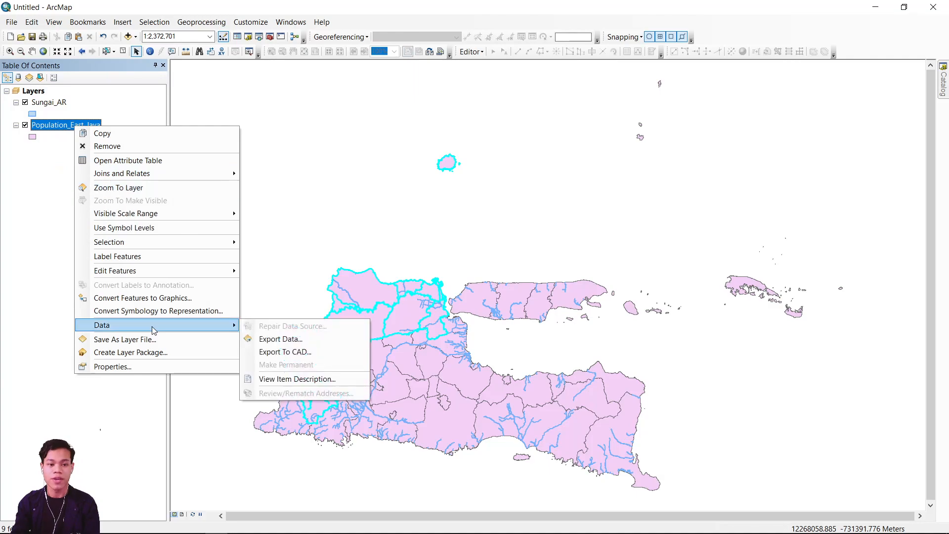
pyautogui.click(325, 344)
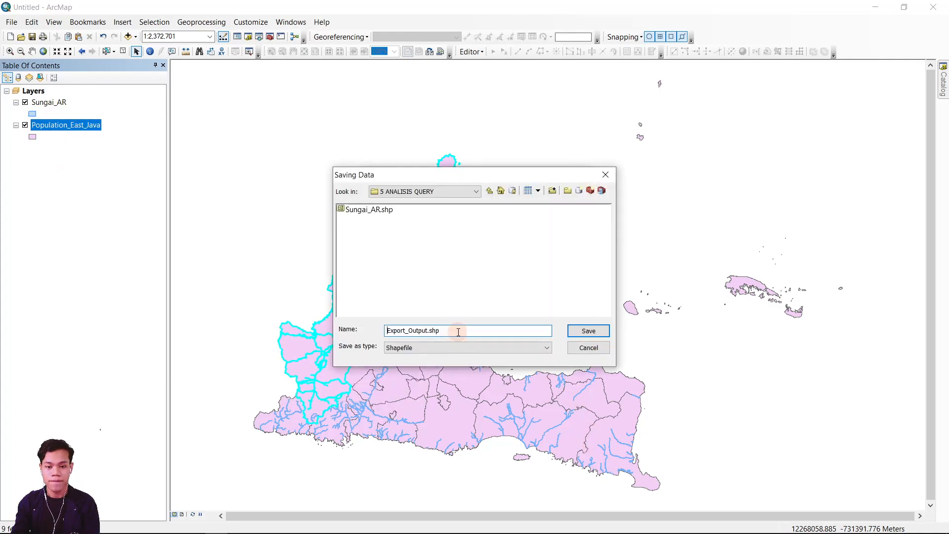
pyautogui.doubleClick(462, 329)
pyautogui.write('DAS su')
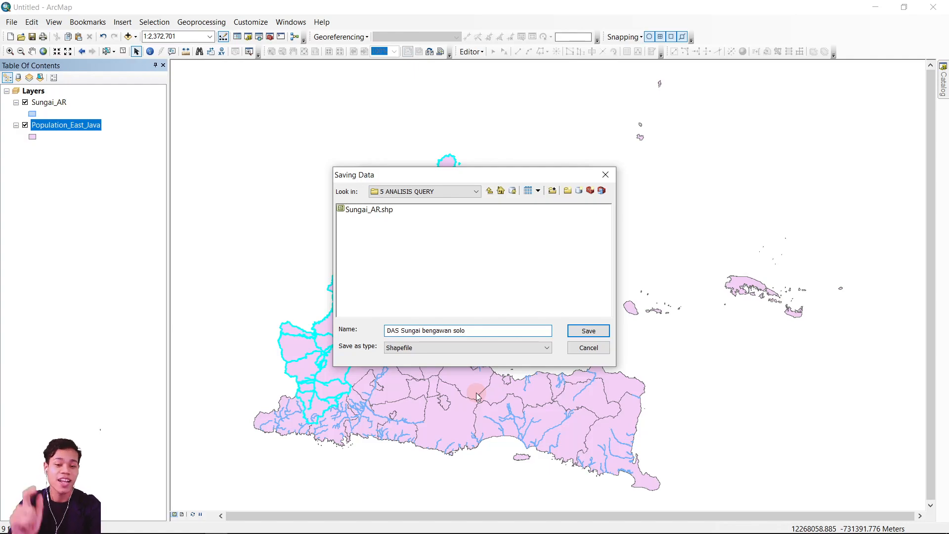
pyautogui.click(587, 331)
pyautogui.click(500, 351)
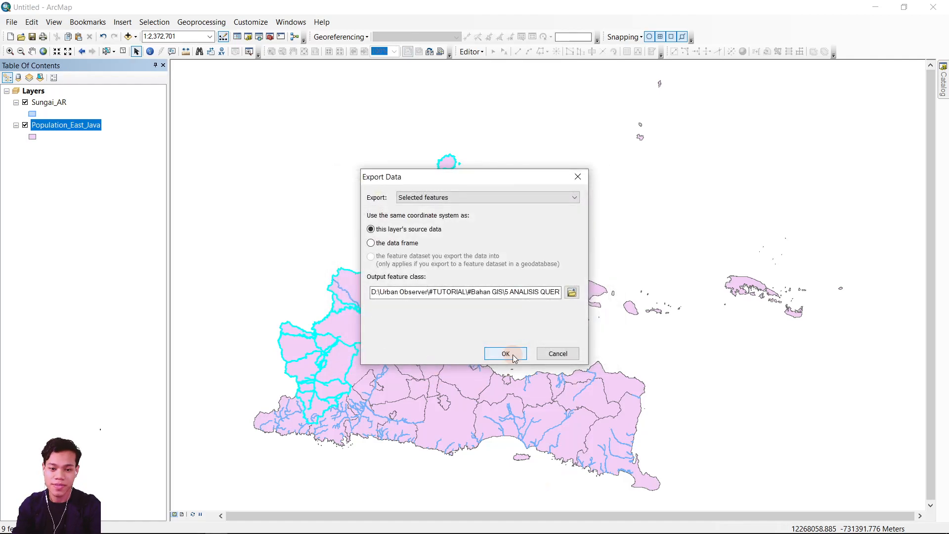
pyautogui.click(491, 314)
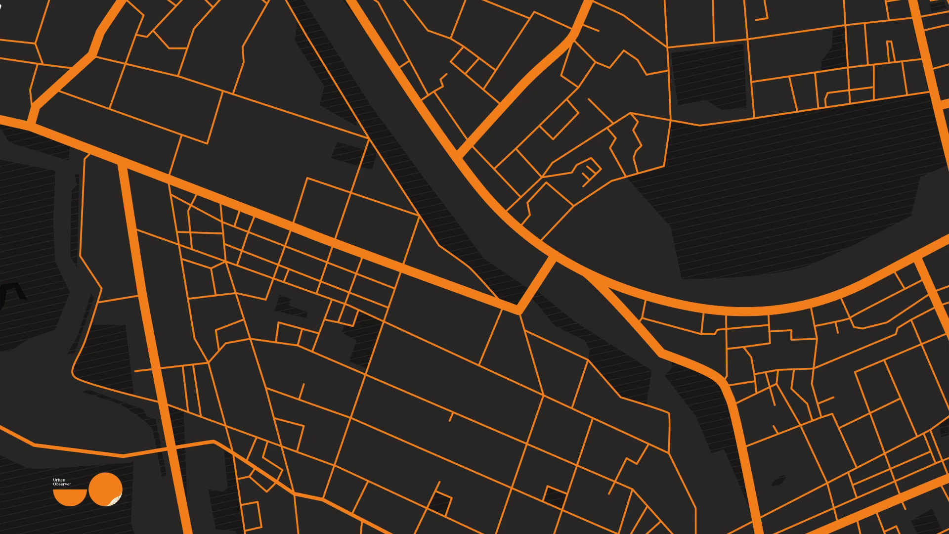